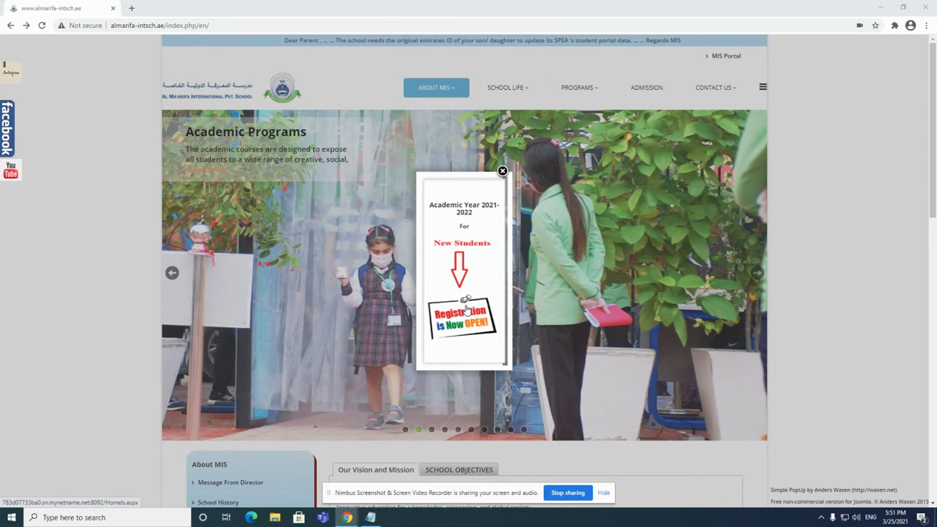
Step: Open the 2021-2022 Enroll Online page from the 'Registration is Now Open' popup and read the existing-accounts note
left_click(466, 309)
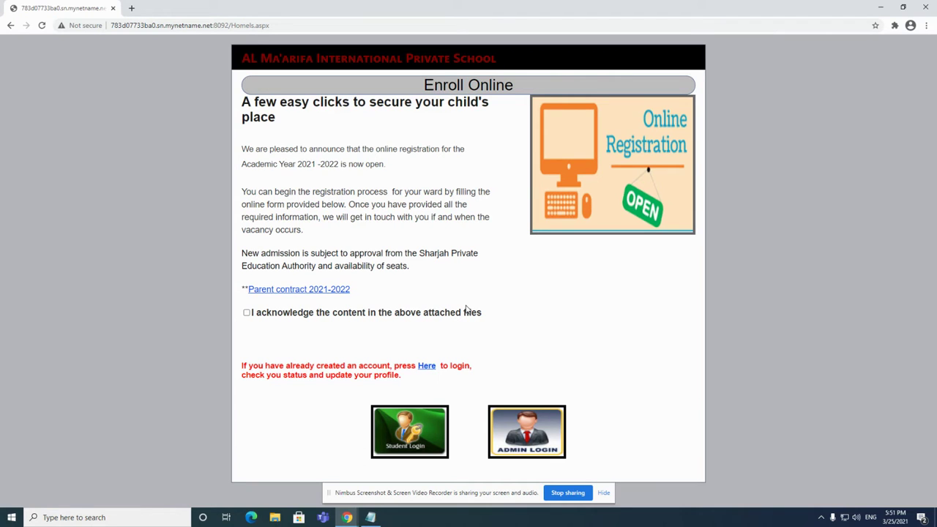
left_click(10, 26)
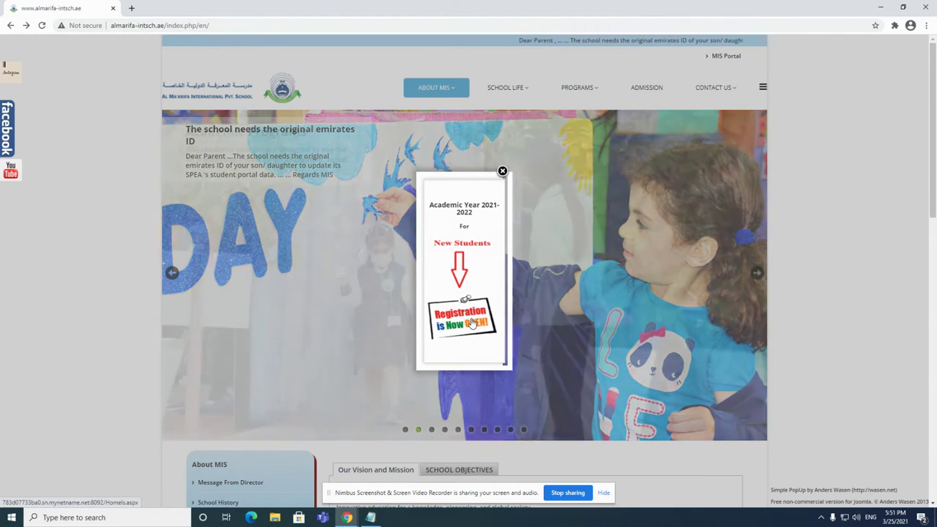
left_click(470, 323)
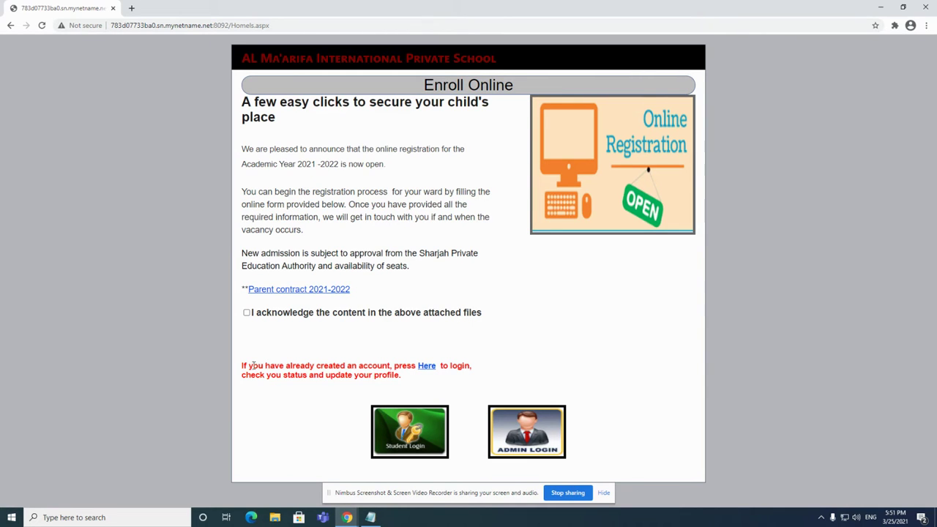
left_click_drag(245, 365, 393, 364)
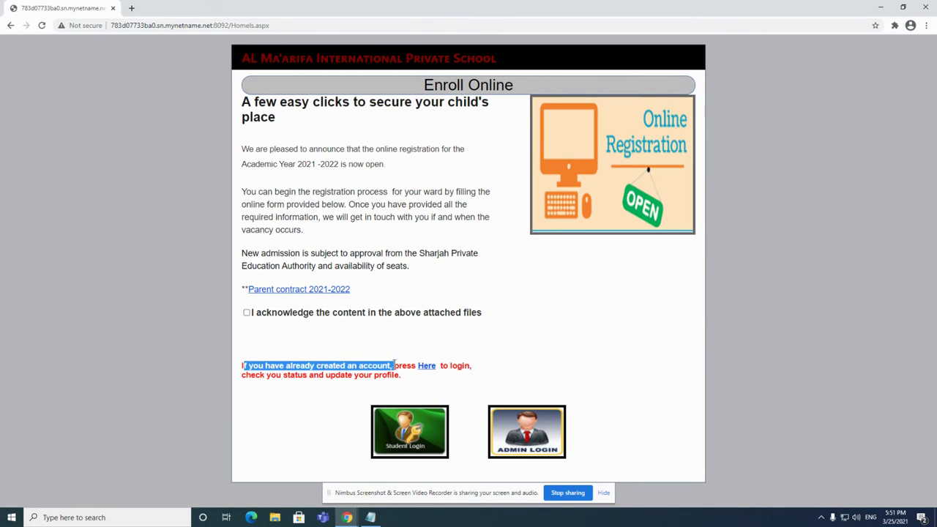
left_click(399, 364)
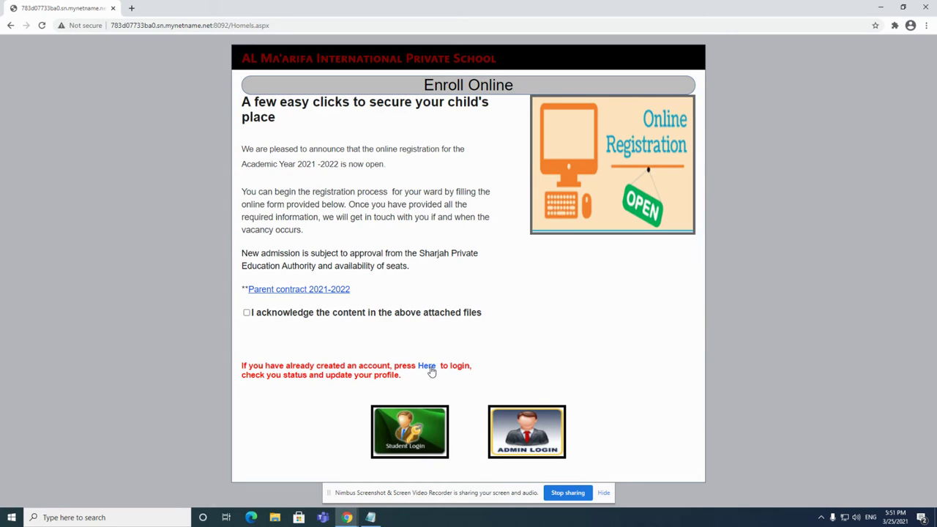
Step: Go to the student login page and copy the student's user ID from Notepad
left_click(428, 366)
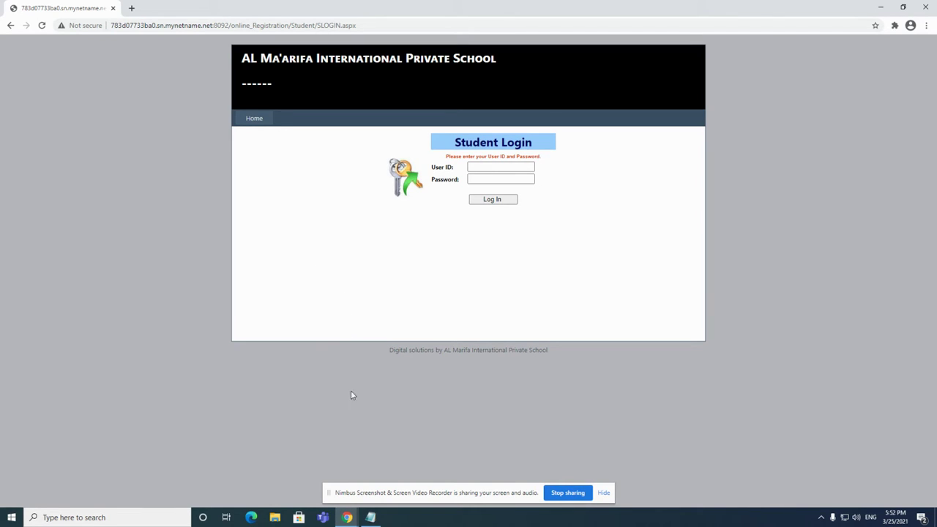
left_click(371, 518)
double_click(280, 106)
key("ctrl+c")
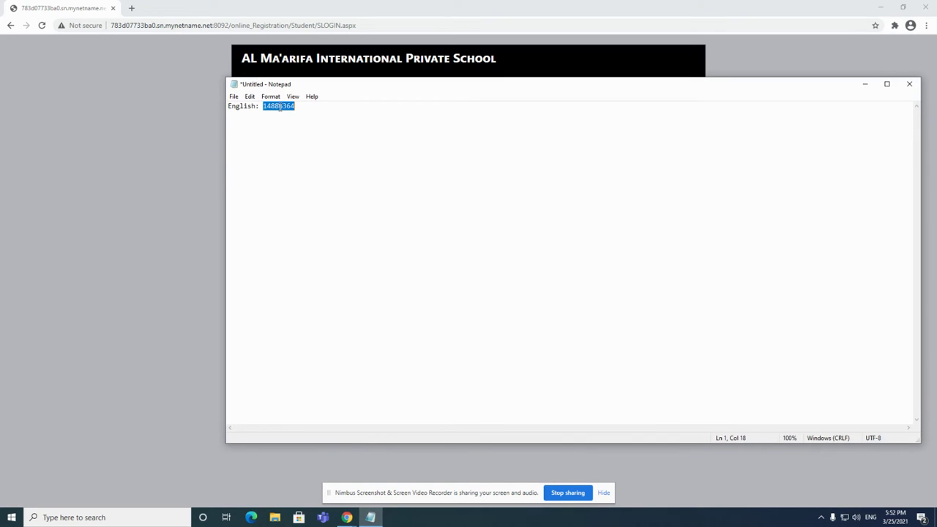
left_click(182, 222)
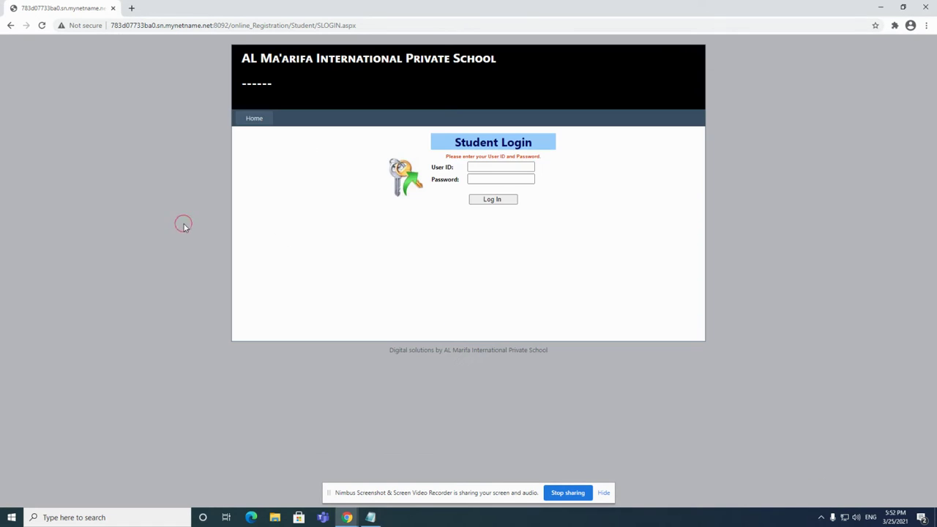
Step: Paste the user ID, enter the account password, and log in to the student dashboard
left_click(477, 166)
key("ctrl+v")
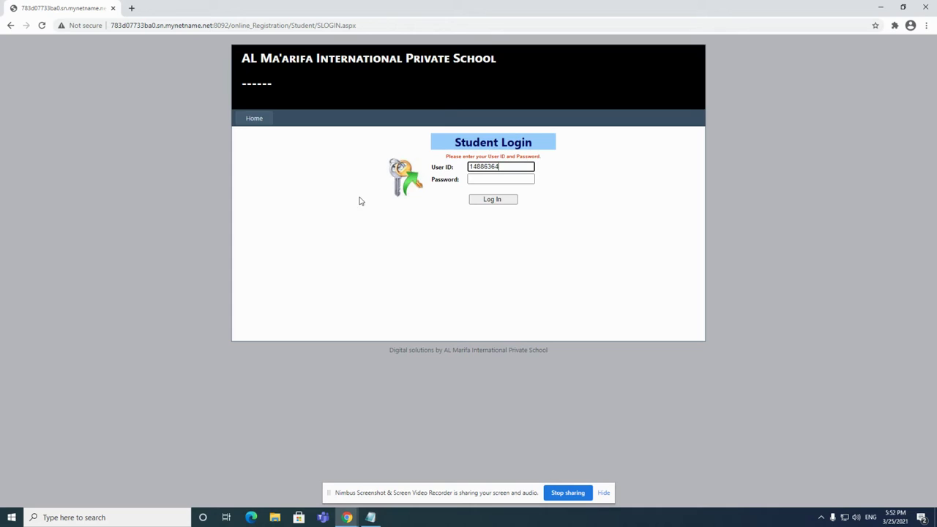
left_click(483, 178)
key("ctrl+v")
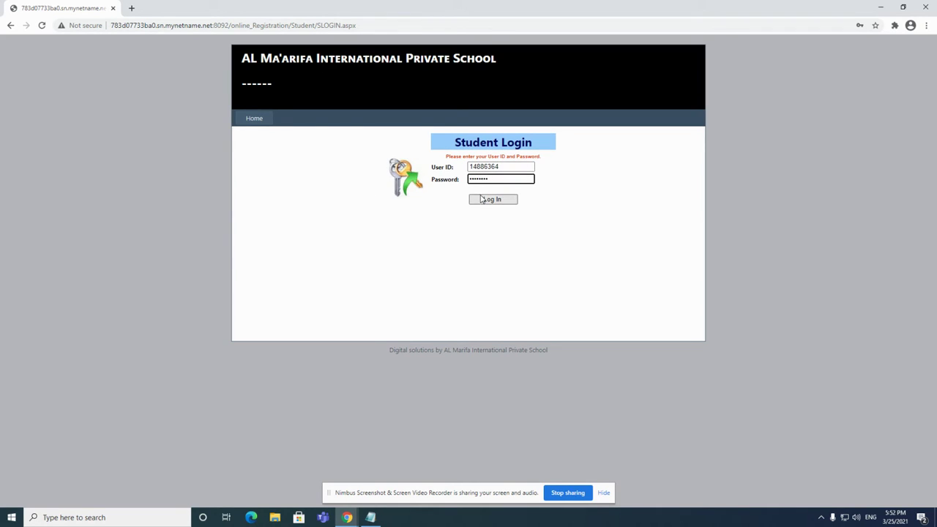
left_click(482, 201)
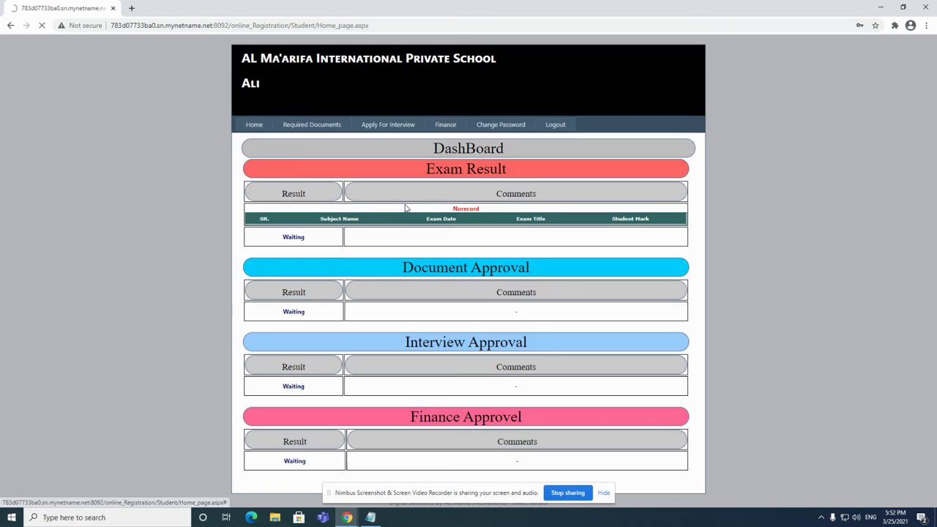
Step: Dismiss Chrome's save-password prompt and submit a new password on the Change Password page
left_click(876, 41)
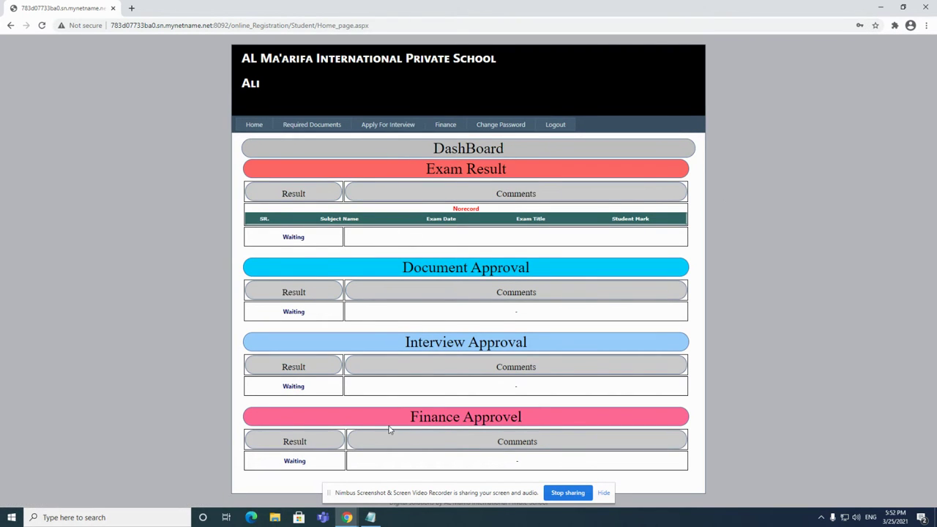
left_click(502, 129)
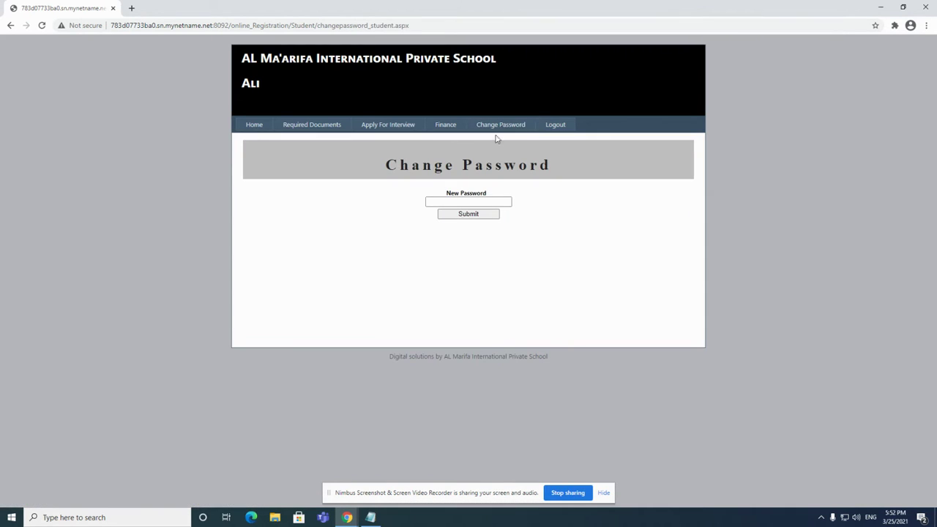
left_click(456, 200)
left_click(456, 201)
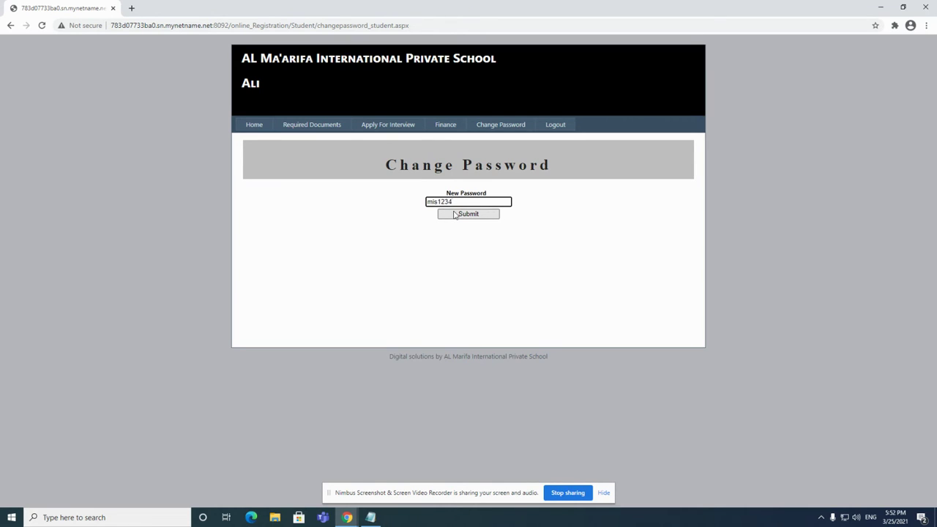
left_click(454, 216)
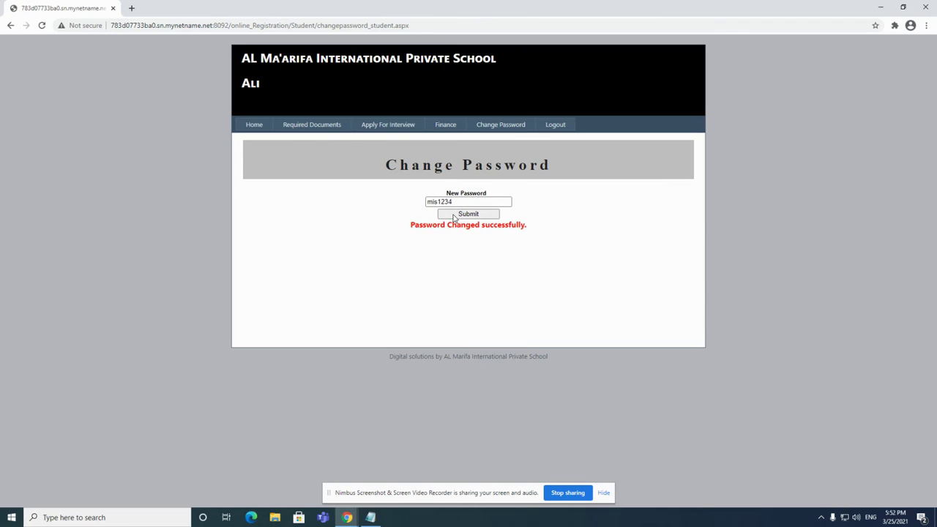
Step: Check the password-changed confirmation message and return to the dashboard
left_click_drag(411, 224, 540, 227)
left_click(537, 230)
left_click(255, 124)
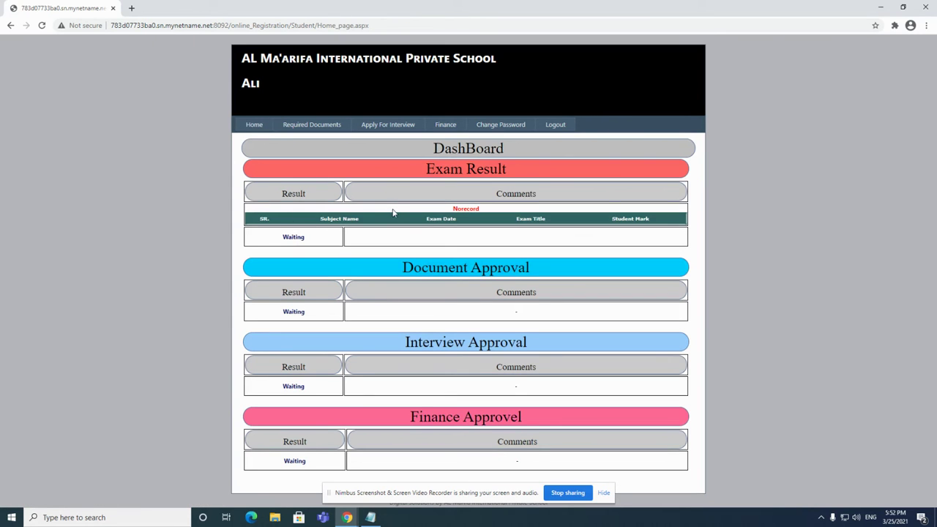
Step: Review the Exam Result, Document and Interview Waiting statuses, then go to the Required Documents page
double_click(293, 237)
left_click(290, 312)
double_click(289, 312)
left_click_drag(291, 385, 282, 364)
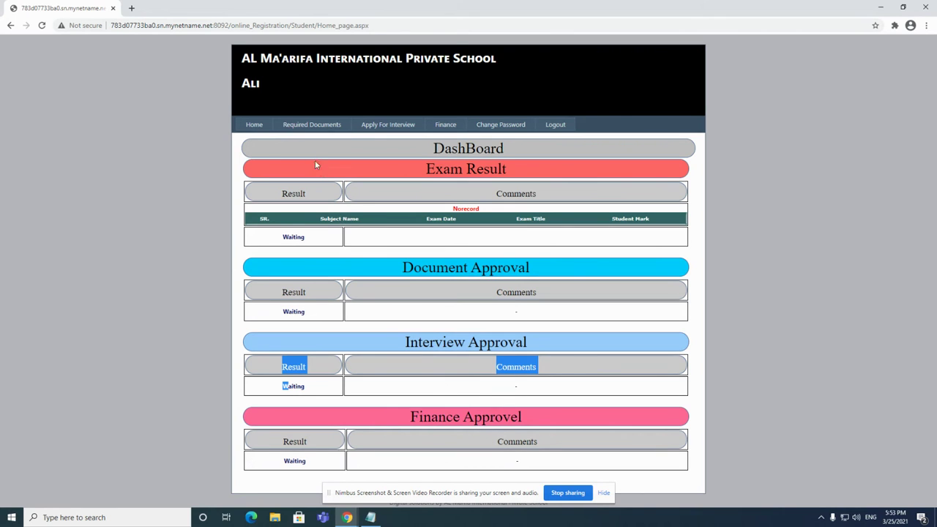
left_click(325, 126)
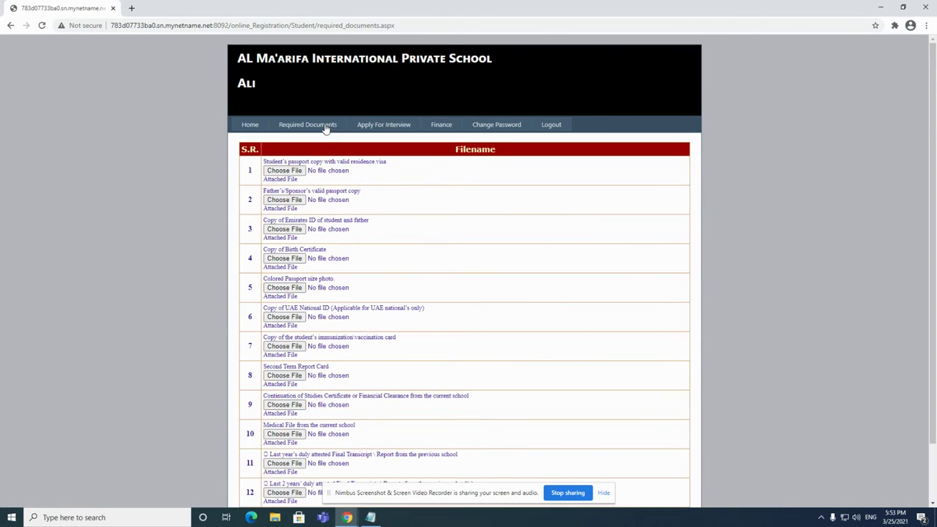
scroll(337, 152, "down", 1)
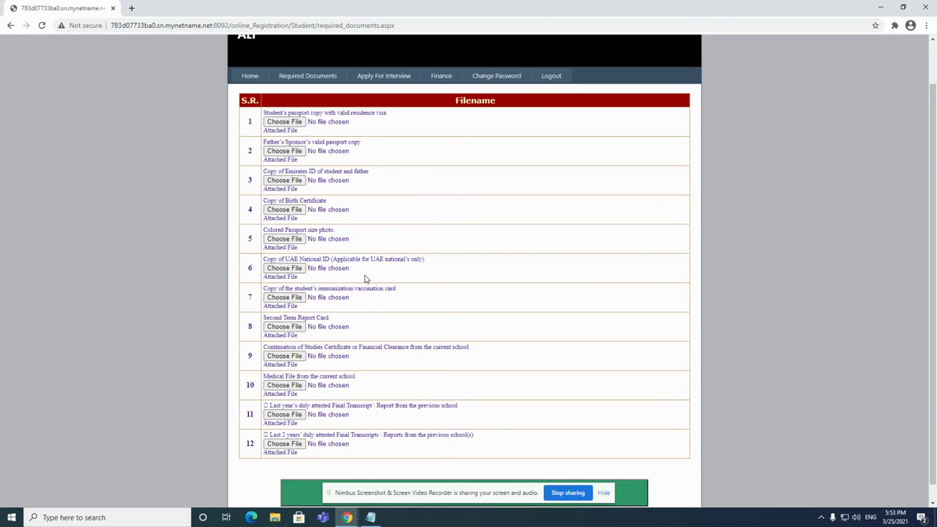
left_click_drag(264, 112, 349, 114)
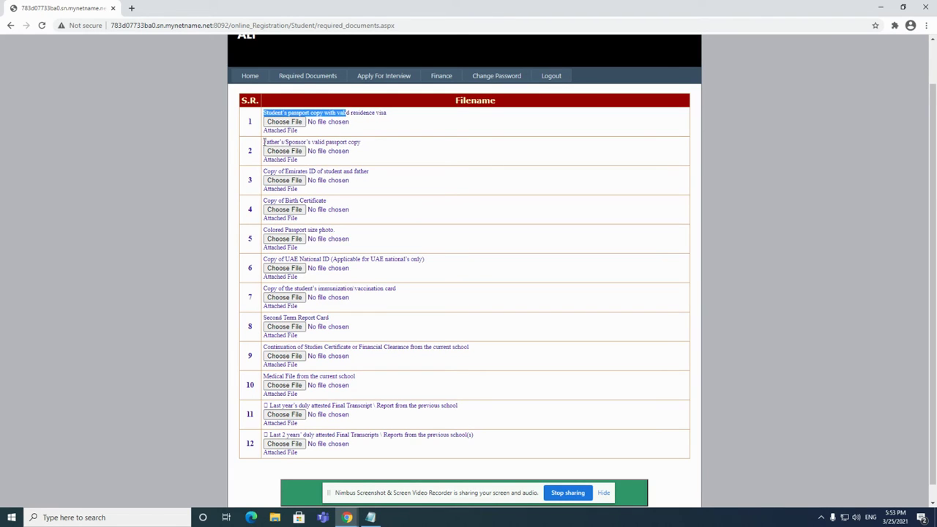
left_click_drag(264, 142, 350, 142)
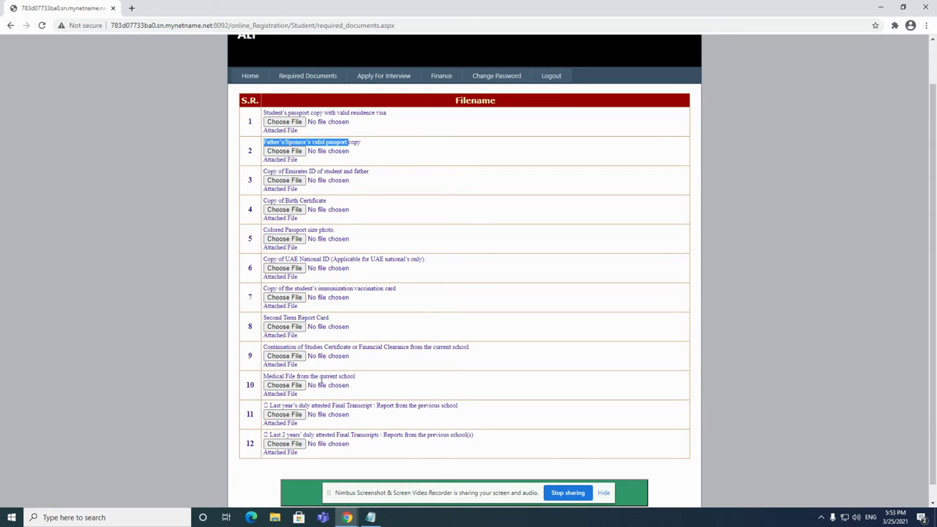
left_click(369, 386)
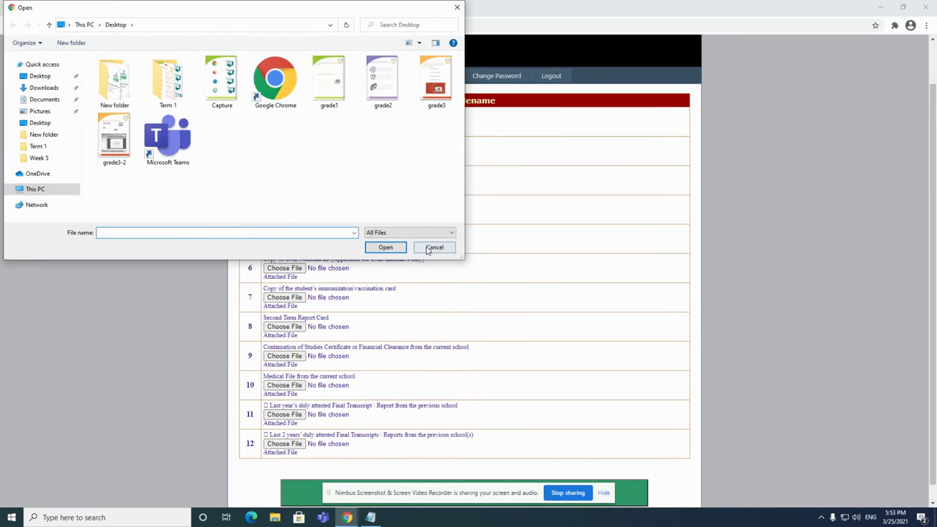
left_click(432, 246)
scroll(434, 319, "down", 1)
left_click(144, 287)
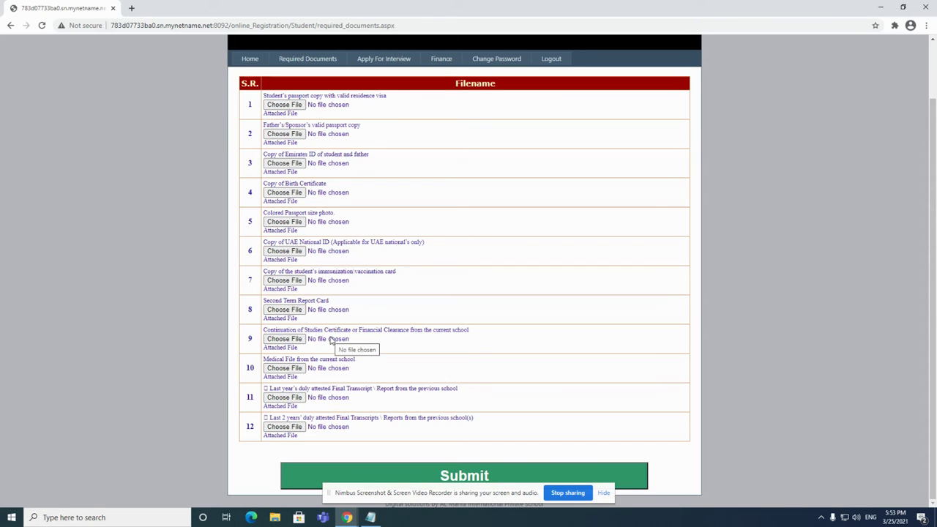
scroll(371, 267, "up", 1)
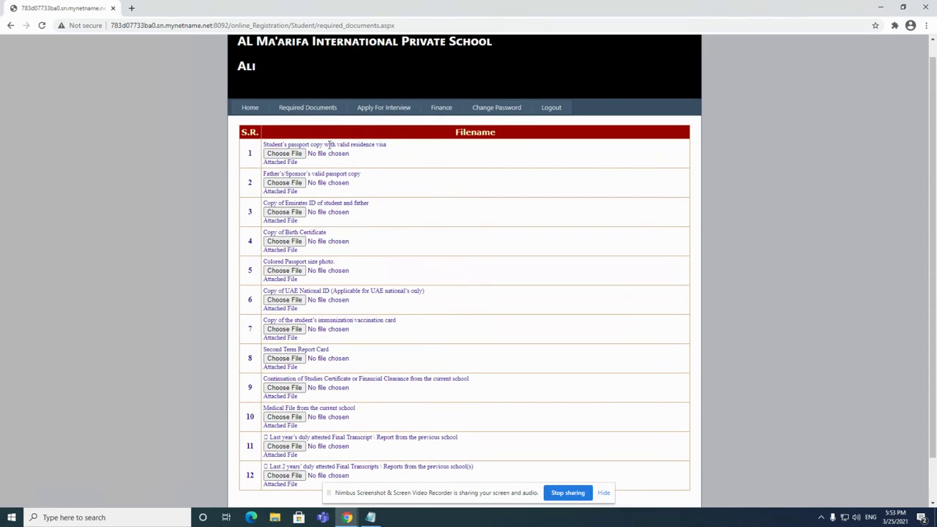
scroll(307, 348, "down", 1)
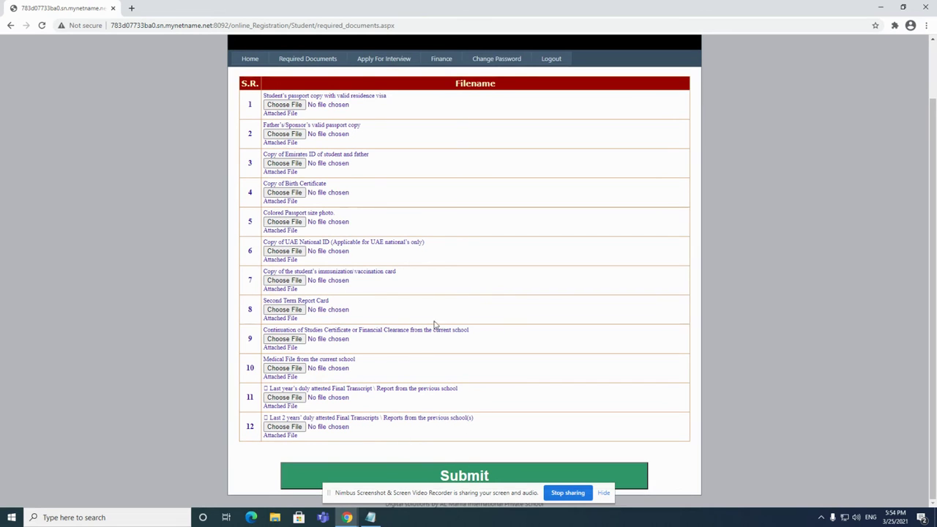
scroll(372, 82, "up", 1)
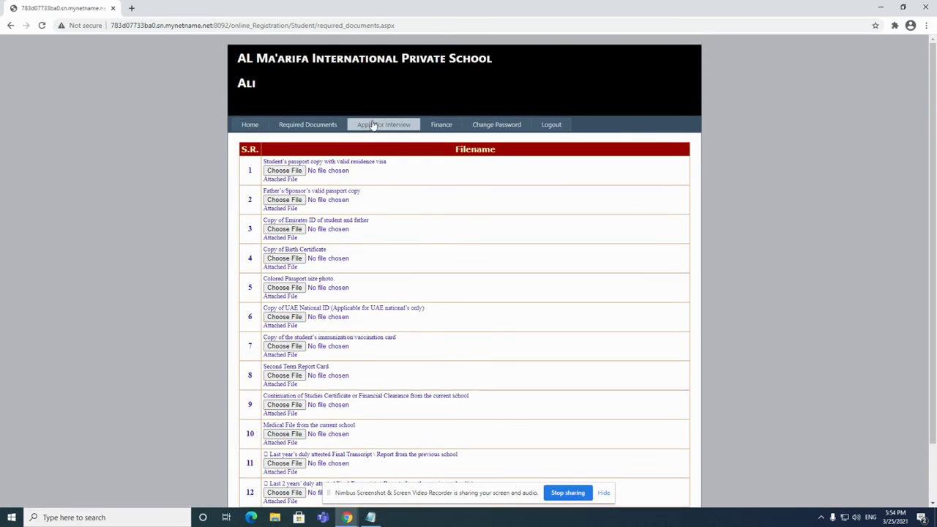
Step: Check the Apply For Interview page's Date dropdown repeatedly and confirm no interview dates are offered
left_click(392, 127)
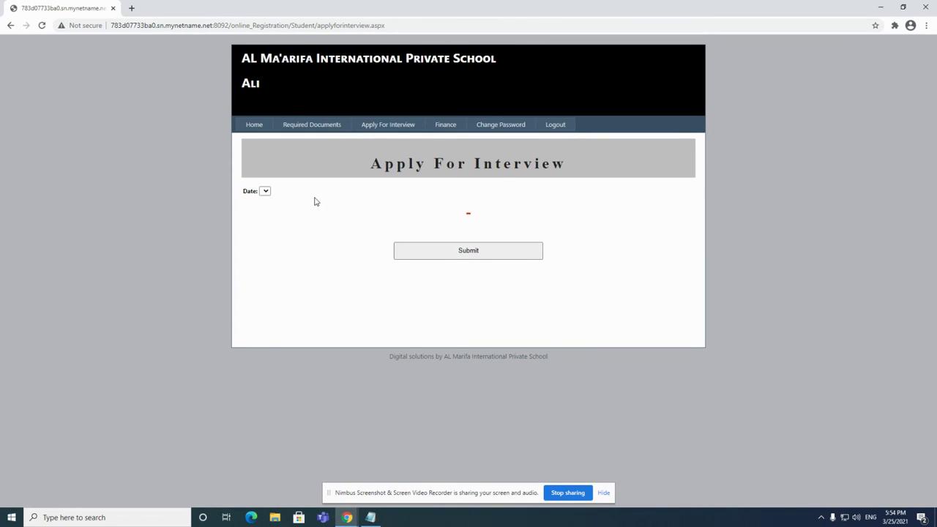
left_click(266, 192)
left_click(268, 195)
left_click(268, 194)
left_click(285, 202)
left_click(267, 193)
left_click(269, 211)
Step: Review the Exam Result and Interview Approval Waiting statuses on Home, then go to the Finance page
left_click(258, 126)
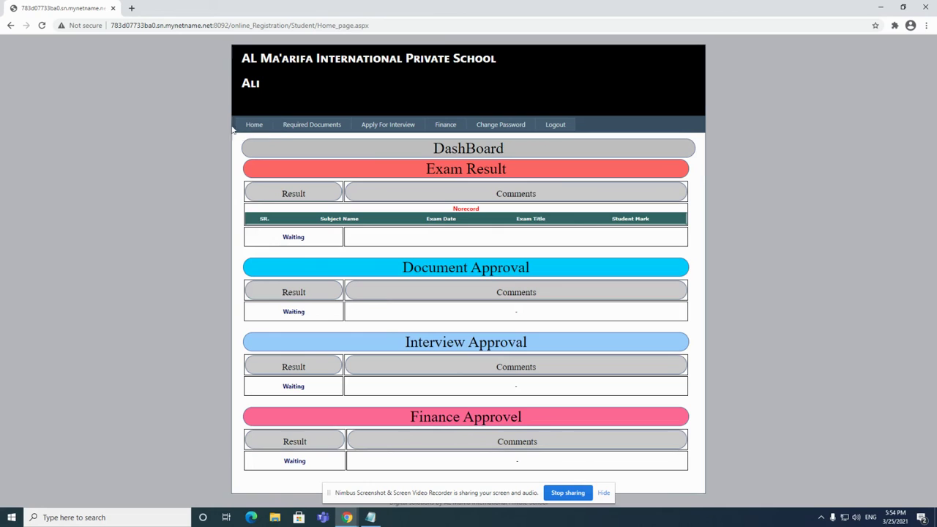
left_click_drag(429, 169, 510, 172)
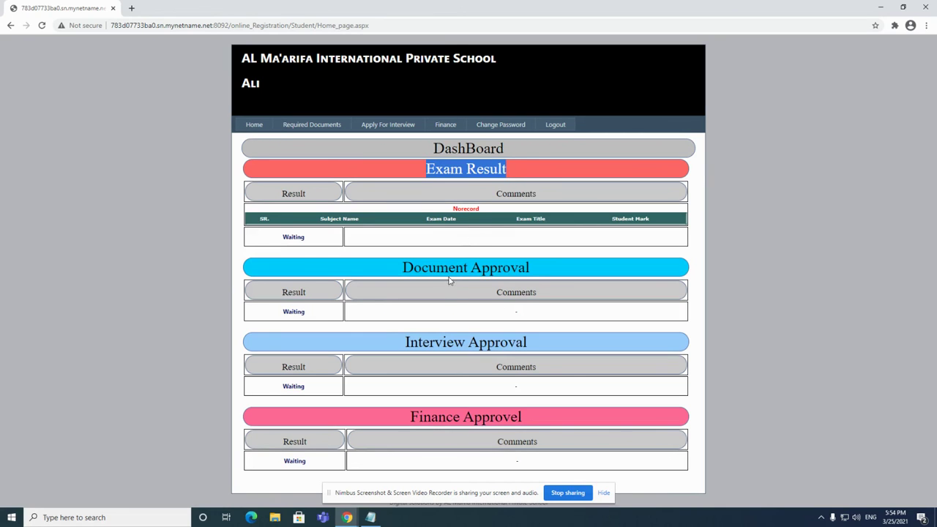
left_click_drag(404, 342, 518, 342)
left_click_drag(279, 368, 305, 386)
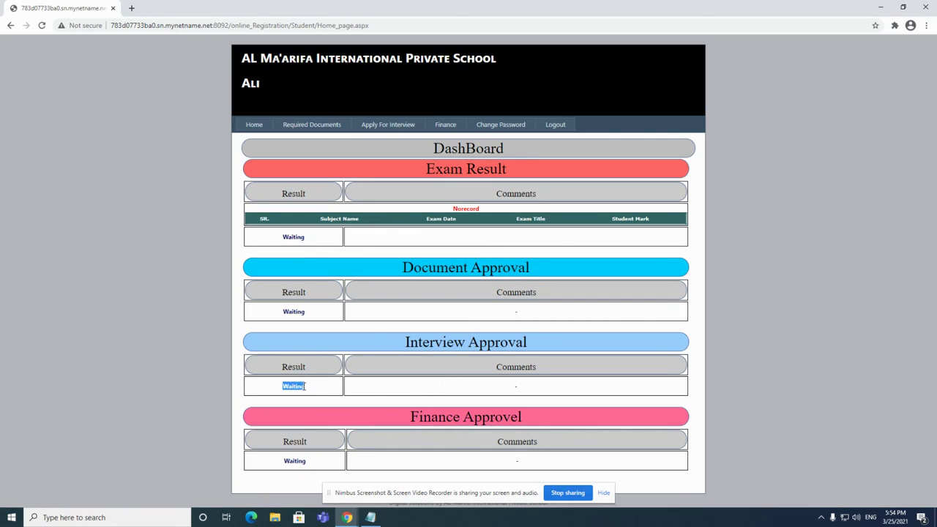
left_click(306, 387)
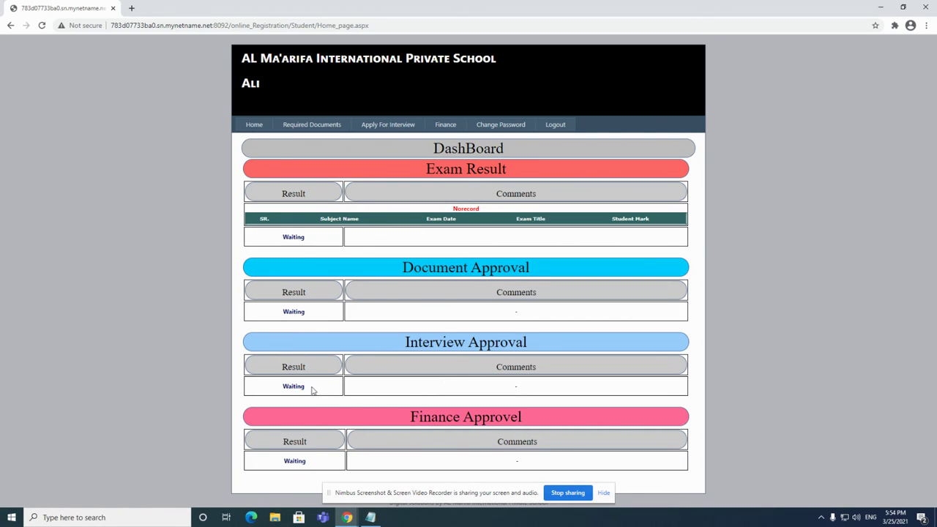
left_click(446, 125)
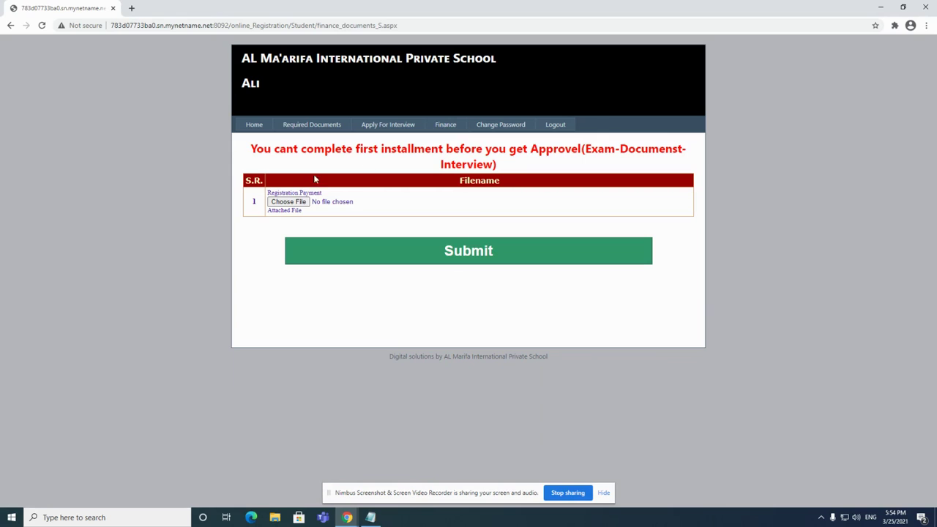